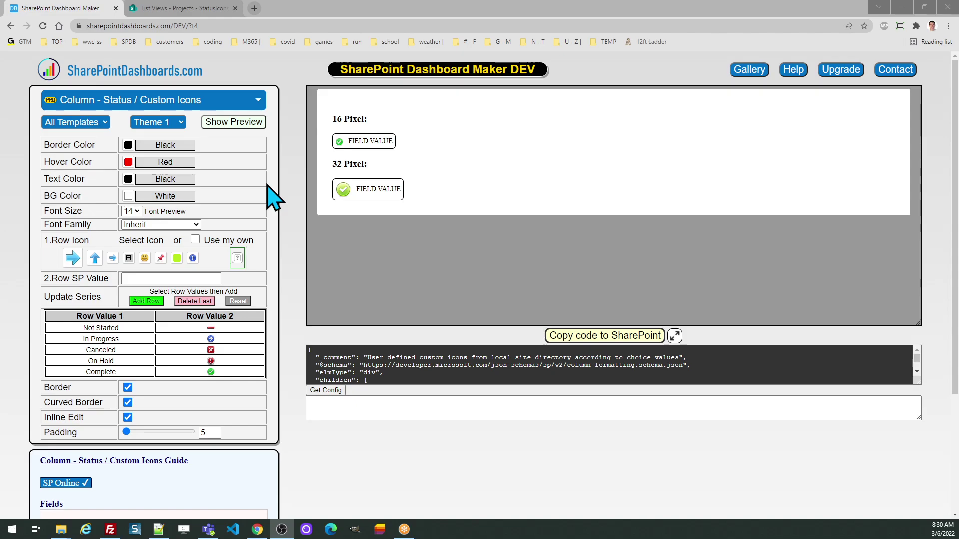
# Preview Theme 2 and Theme 3 for the column style, then return to Theme 1
pyautogui.click(178, 125)
pyautogui.click(174, 145)
pyautogui.click(180, 124)
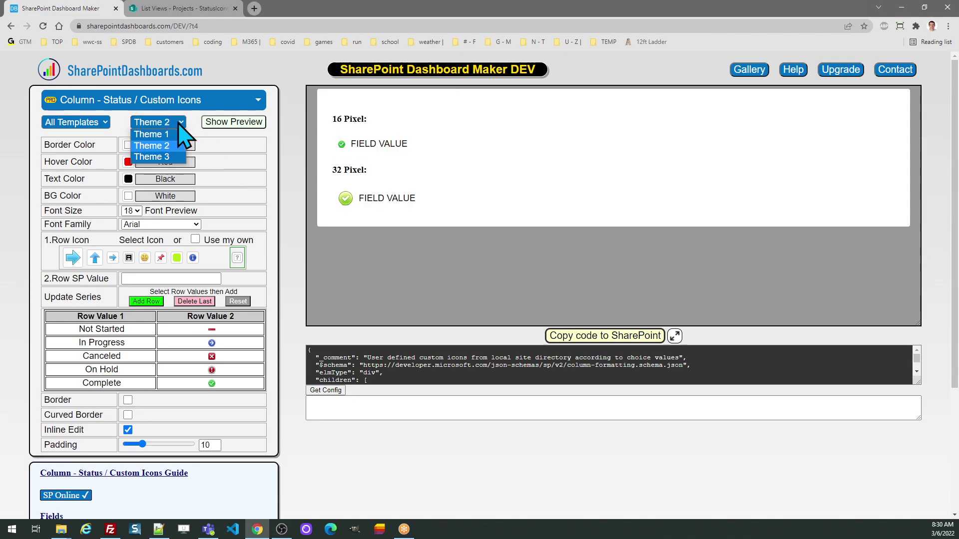
pyautogui.click(175, 157)
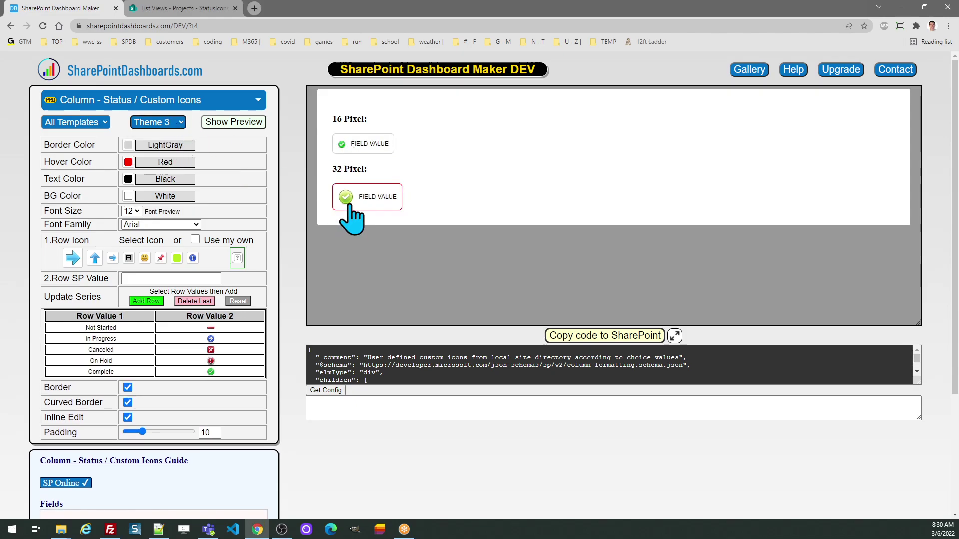
pyautogui.click(181, 125)
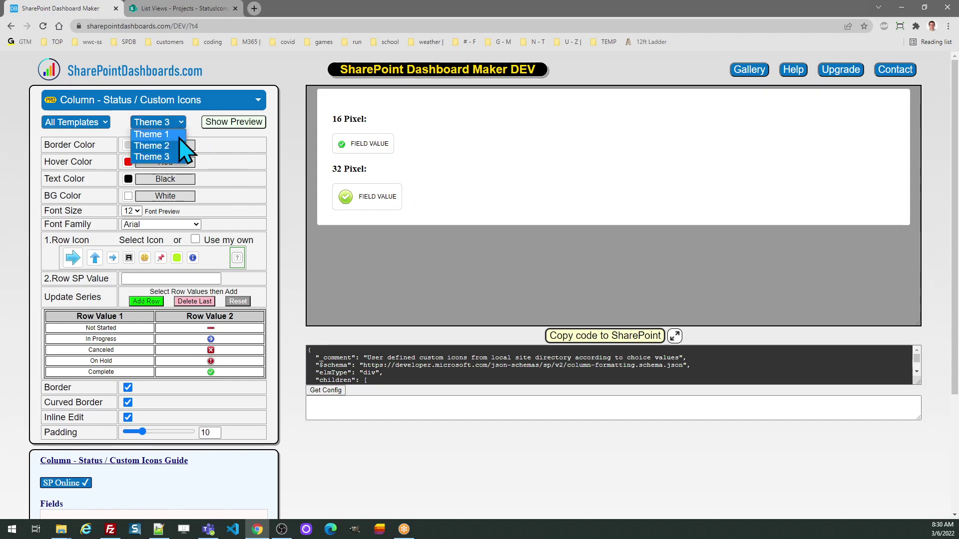
pyautogui.click(180, 135)
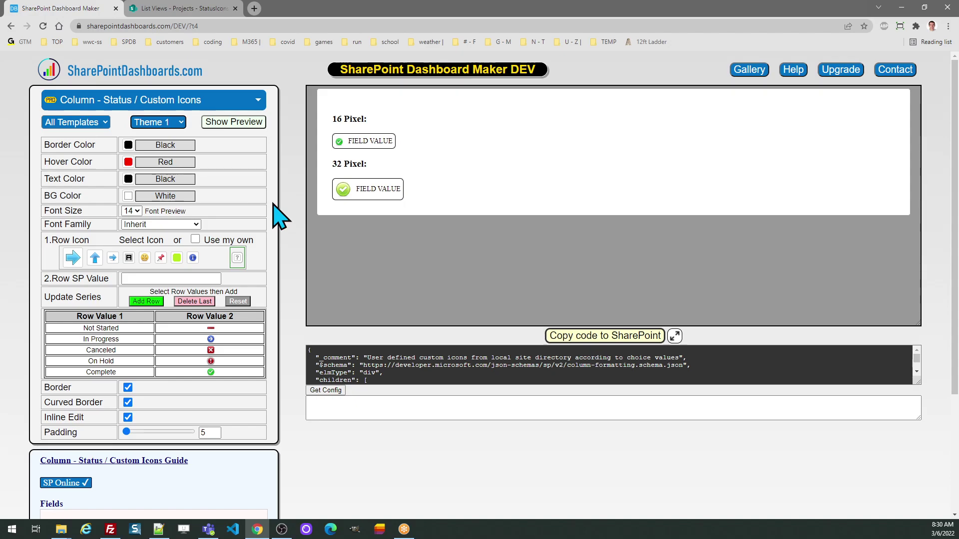
# Glance at the Projects list in SharePoint, then come back to the dashboard maker
pyautogui.moveTo(131, 331)
pyautogui.moveTo(162, 375)
pyautogui.click(189, 8)
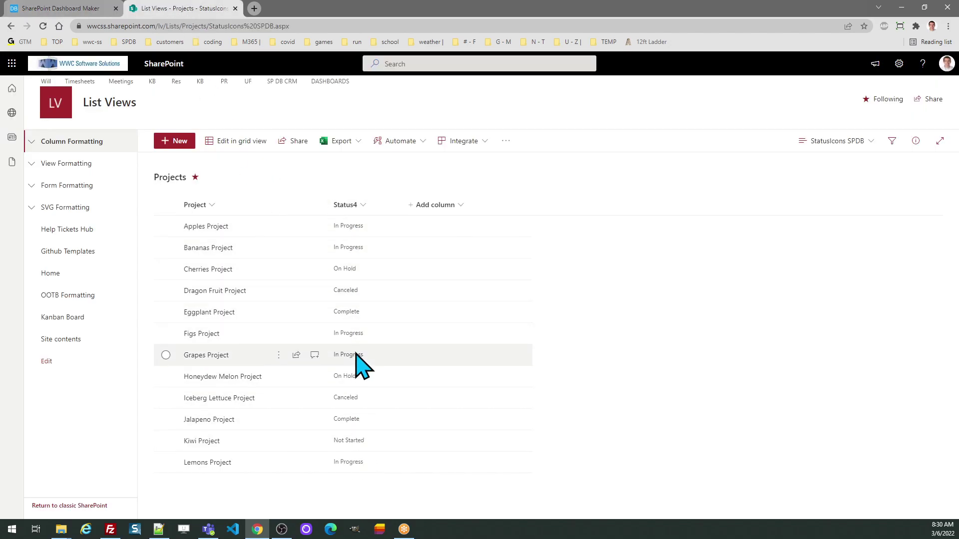
pyautogui.click(75, 10)
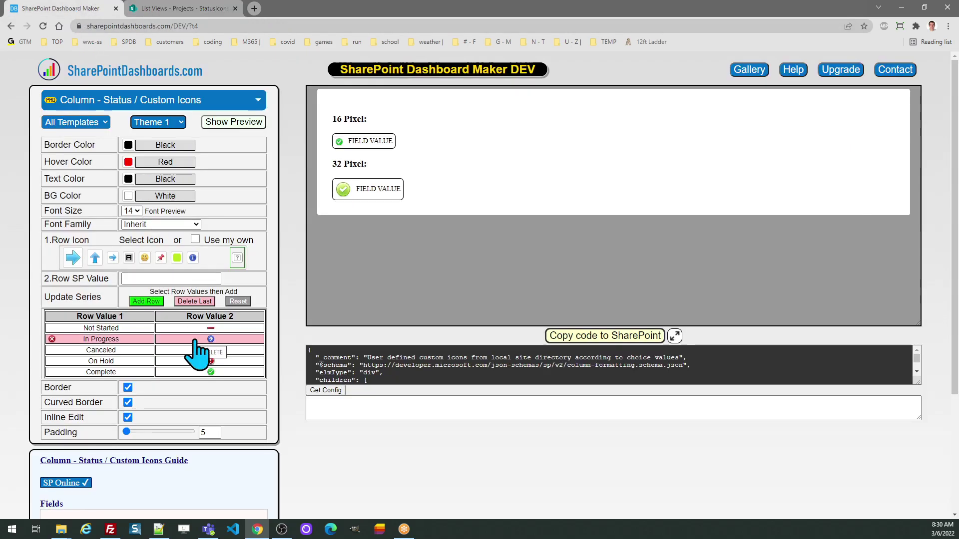
# Review the icon choices for the arrow, up arrow, letter, smiley and info rows, keeping every icon
pyautogui.click(74, 256)
pyautogui.click(73, 273)
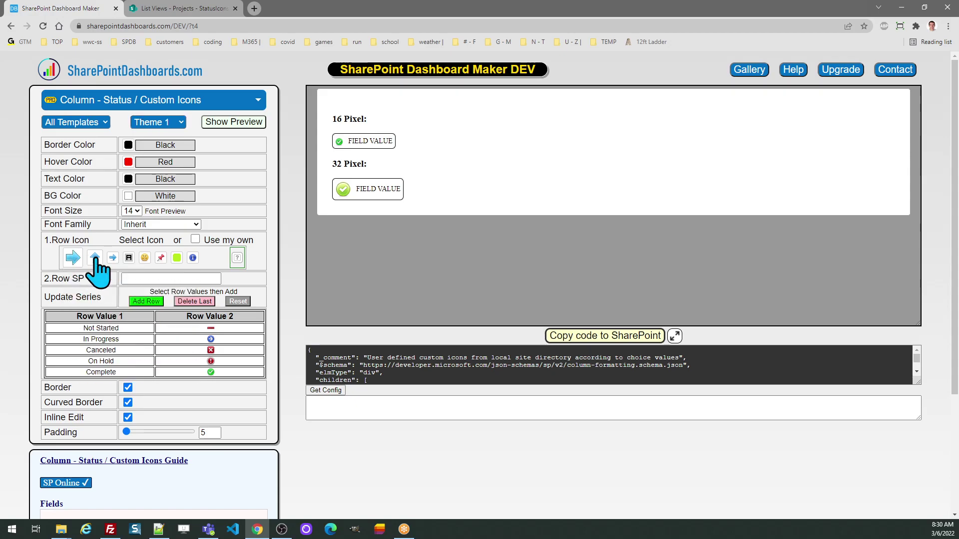
pyautogui.click(95, 257)
pyautogui.click(96, 272)
pyautogui.click(113, 259)
pyautogui.click(116, 269)
pyautogui.click(128, 257)
pyautogui.click(131, 269)
pyautogui.click(145, 258)
pyautogui.click(147, 269)
pyautogui.click(193, 257)
pyautogui.click(194, 269)
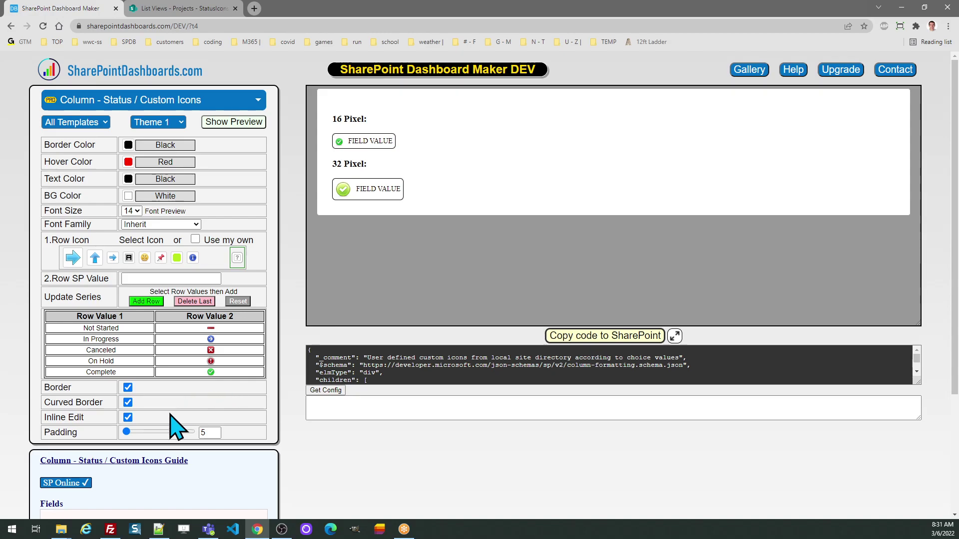
# Toggle inline status editing off and back on, leaving it enabled
pyautogui.click(128, 418)
pyautogui.click(128, 418)
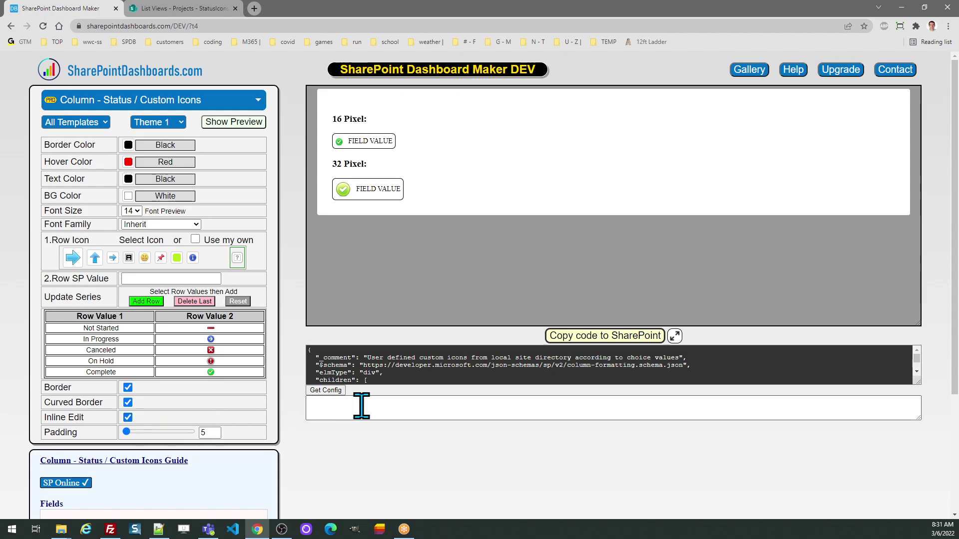
pyautogui.scroll(-3, 467, 487)
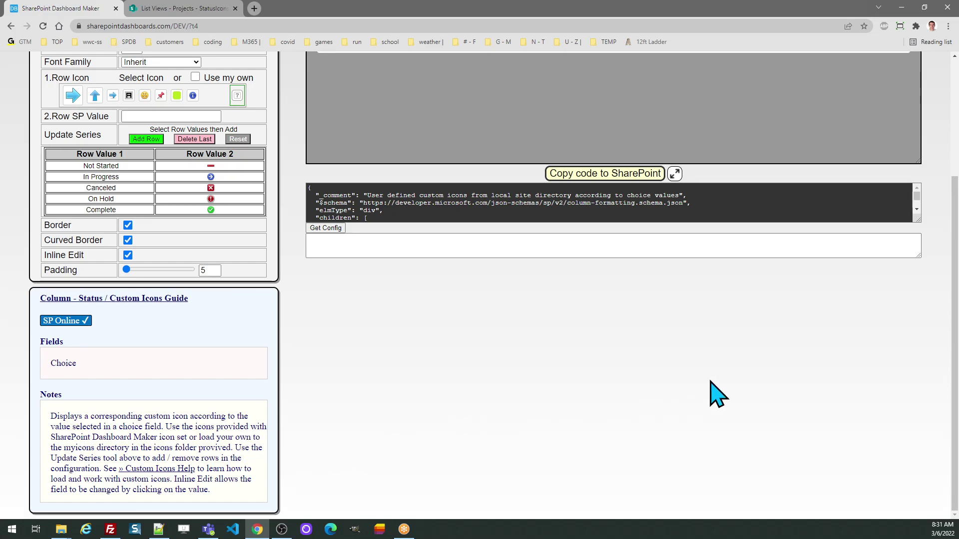
pyautogui.moveTo(956, 402); pyautogui.dragTo(954, 287)
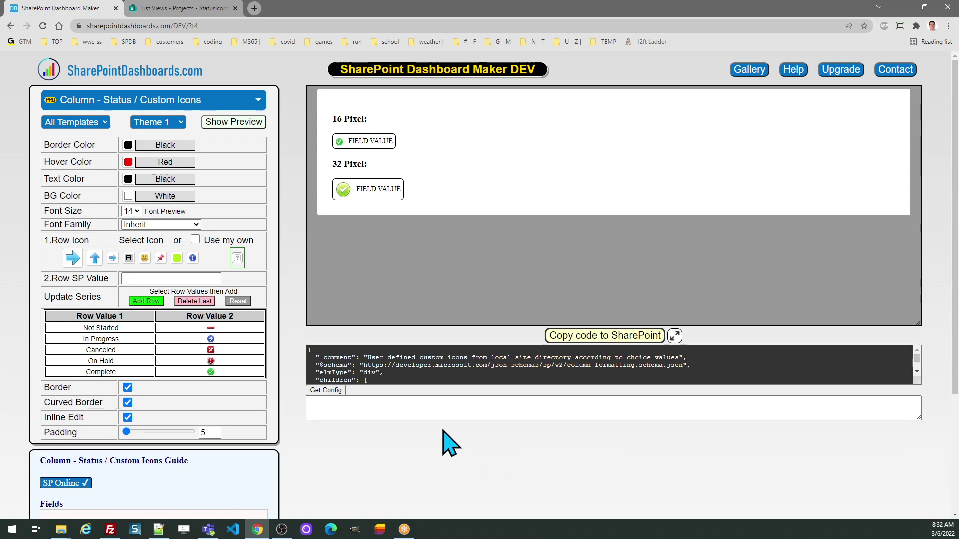
# Copy the generated JSON and open Format this column for Status4 in SharePoint
pyautogui.click(601, 337)
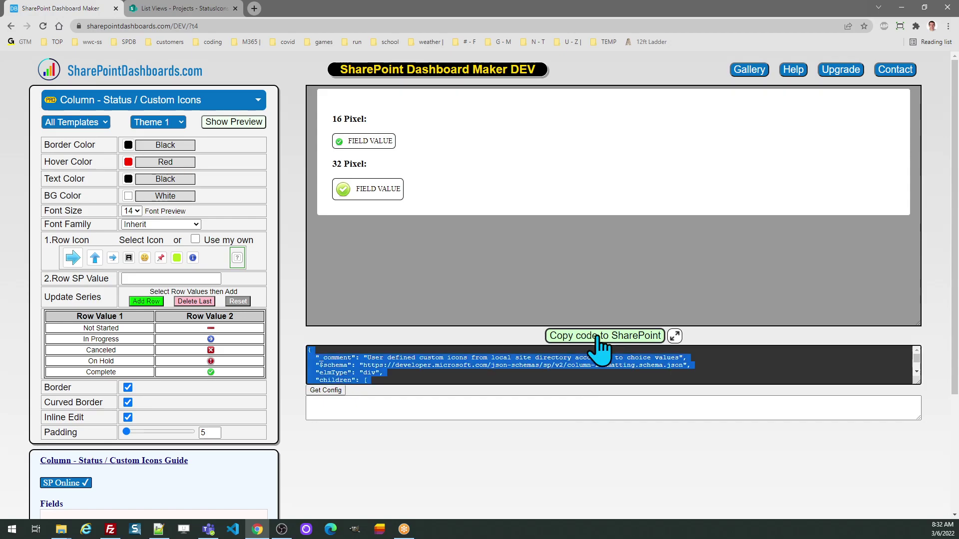
pyautogui.click(175, 10)
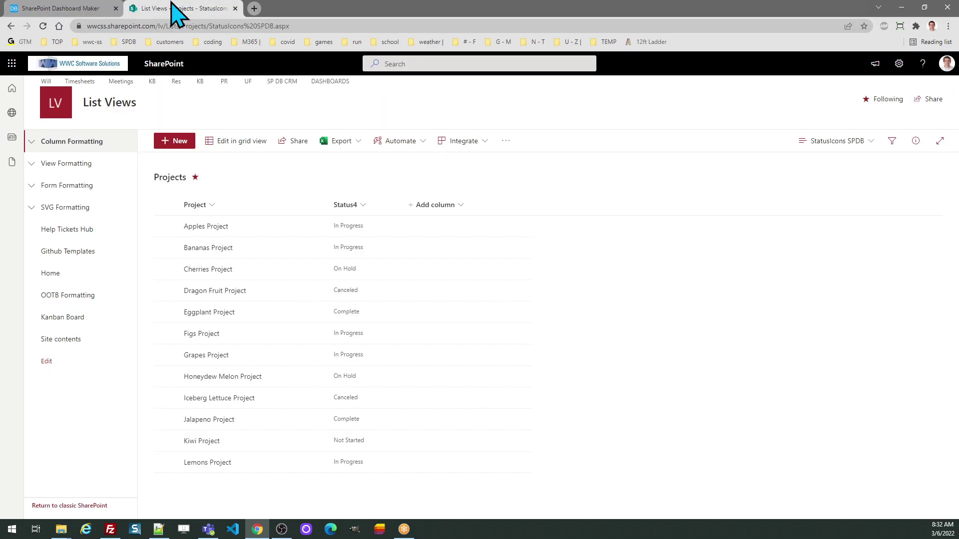
pyautogui.click(365, 205)
pyautogui.moveTo(403, 303)
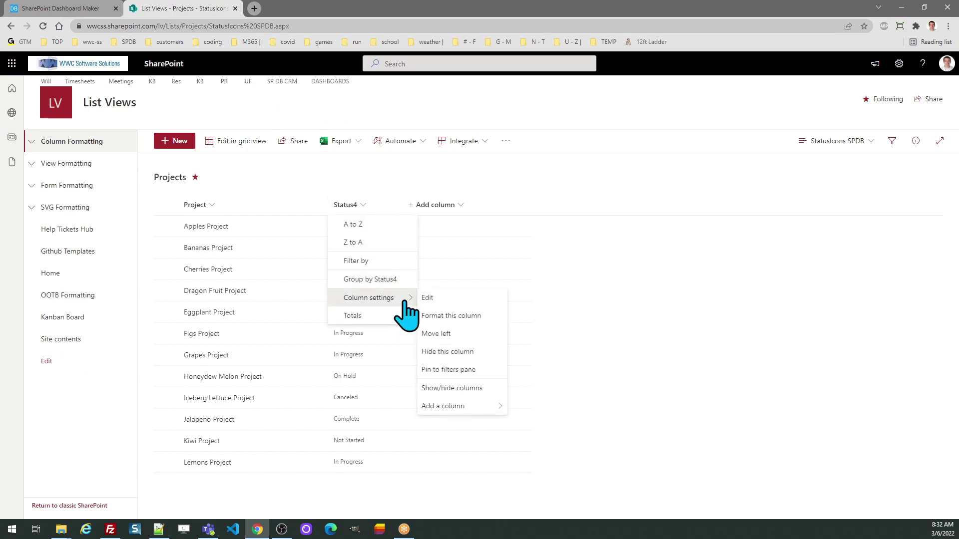
pyautogui.click(439, 315)
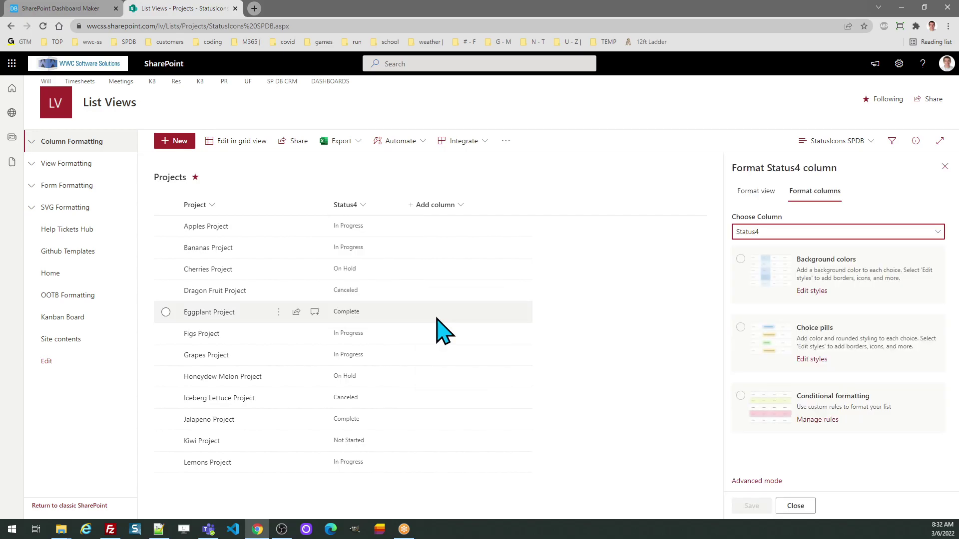
# Replace Status4's advanced-mode formatting JSON with the pasted code and save it
pyautogui.click(743, 481)
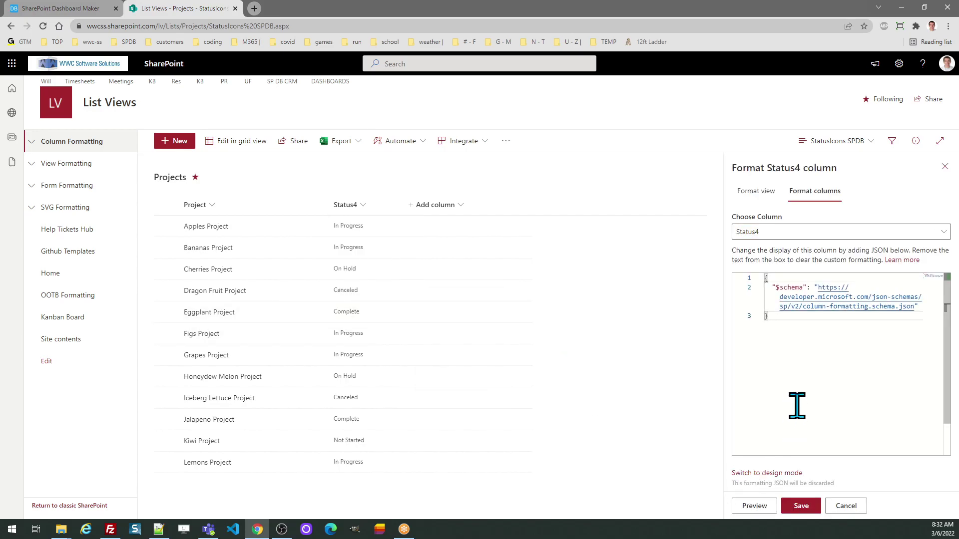
pyautogui.hotkey('ctrl', 'a')
pyautogui.press('Delete')
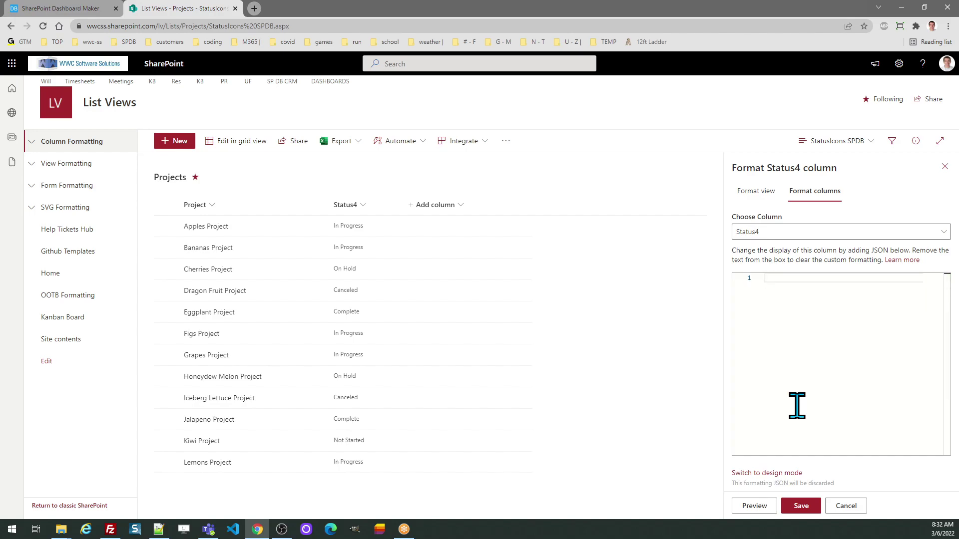
pyautogui.hotkey('ctrl', 'v')
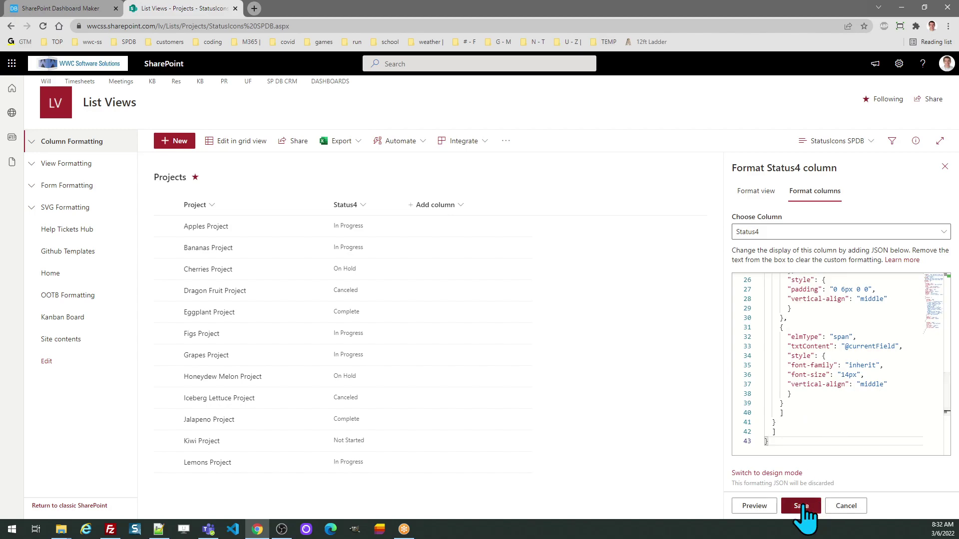
pyautogui.click(801, 506)
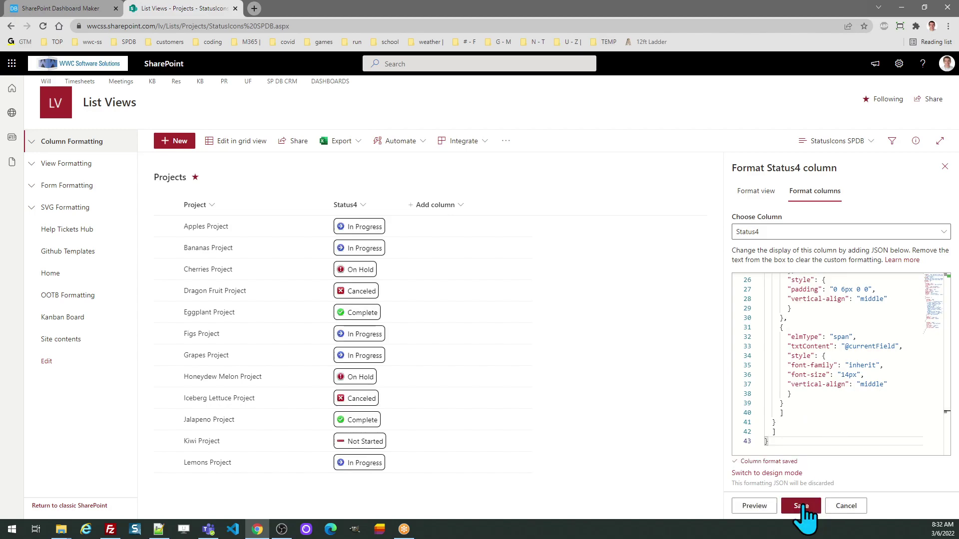
pyautogui.click(945, 167)
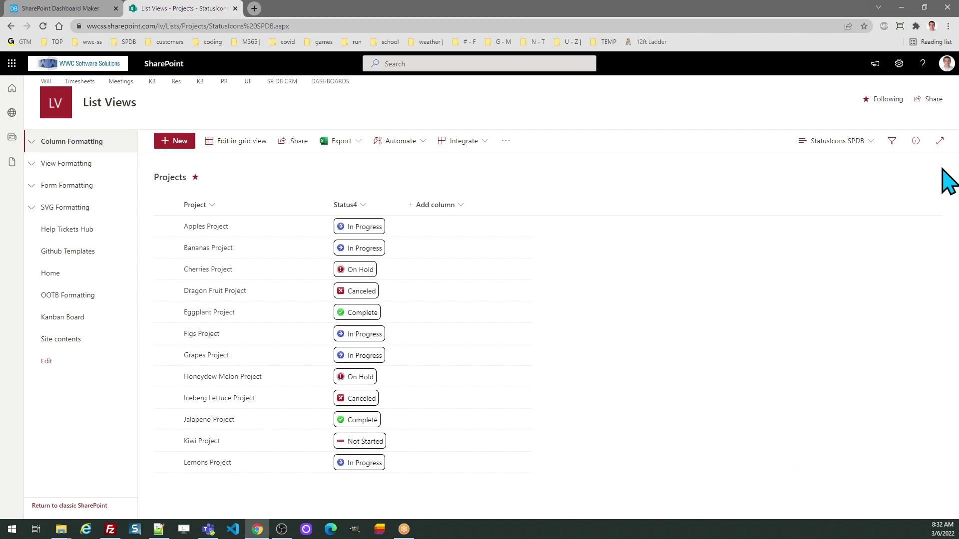
# Change the Apples pill to Complete and the Bananas pill to Not Started, then go back to Dashboard Maker
pyautogui.click(360, 230)
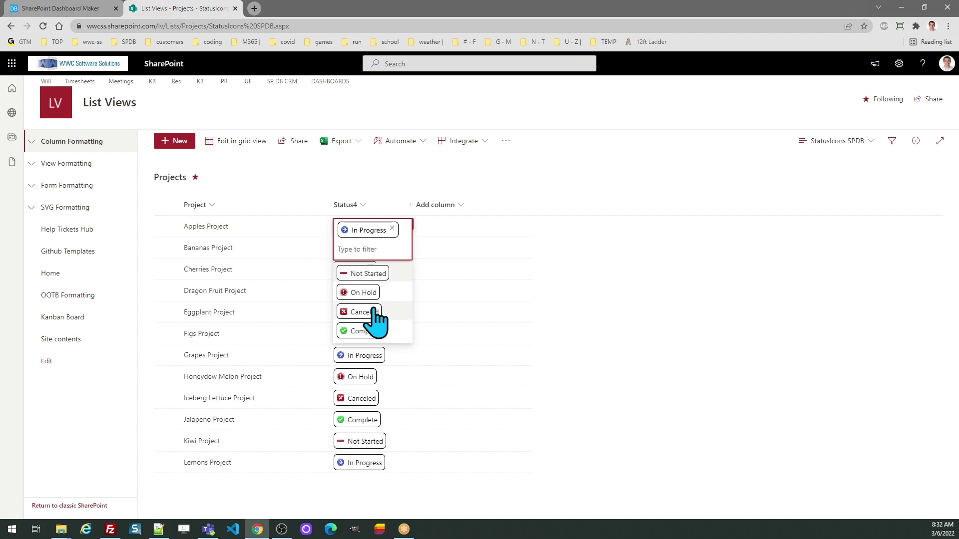
pyautogui.click(360, 331)
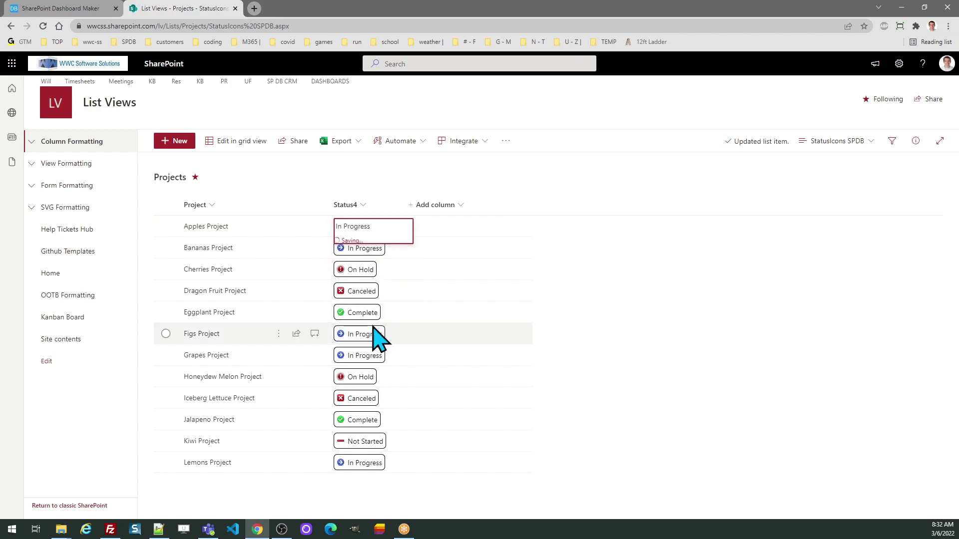
pyautogui.click(360, 252)
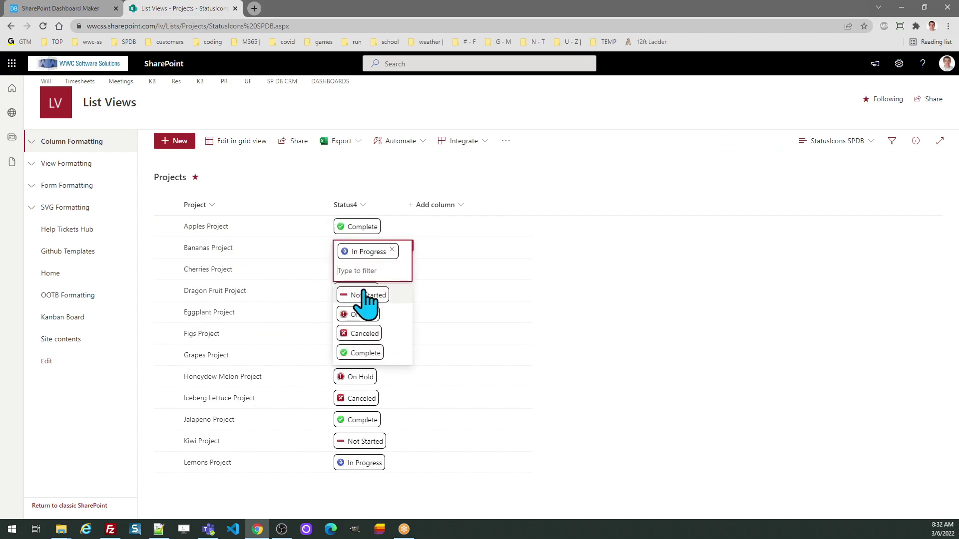
pyautogui.click(367, 297)
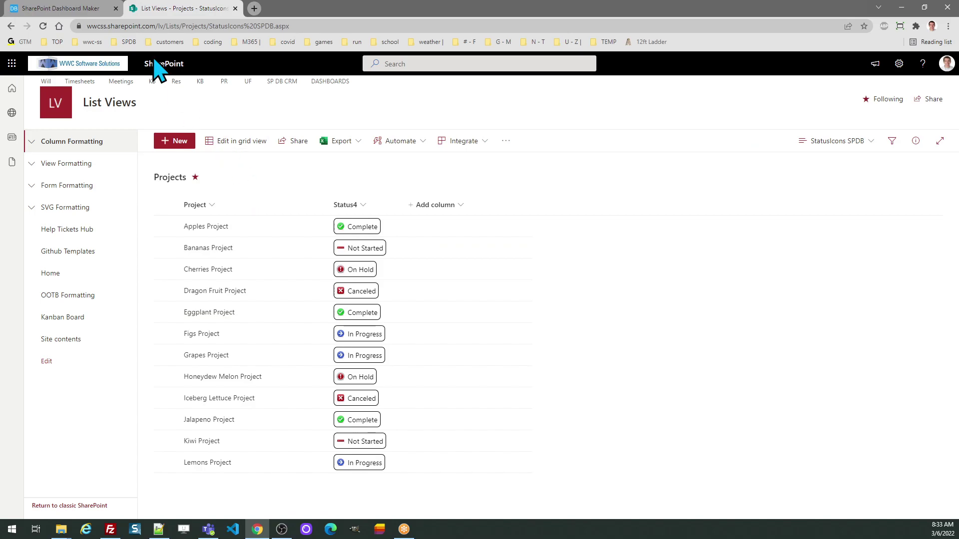
pyautogui.click(79, 10)
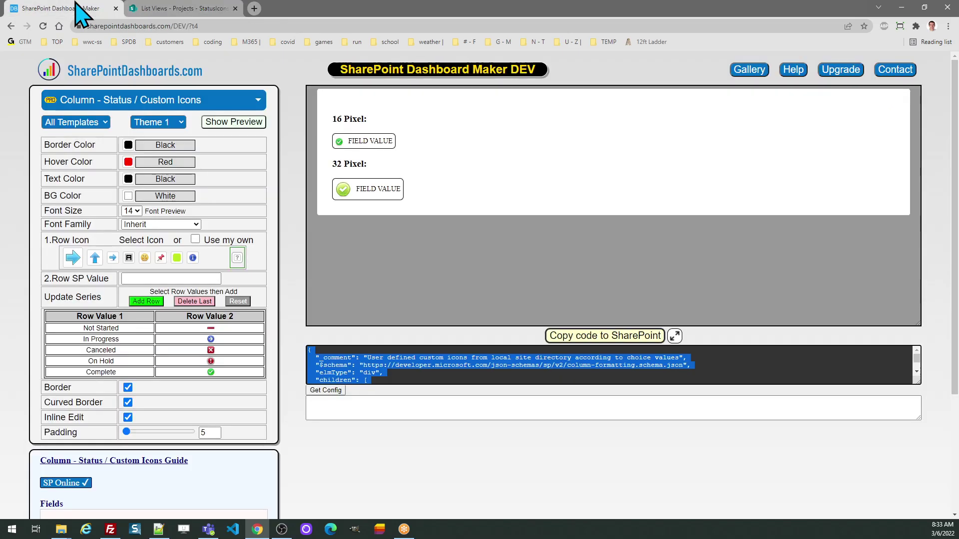
pyautogui.click(196, 239)
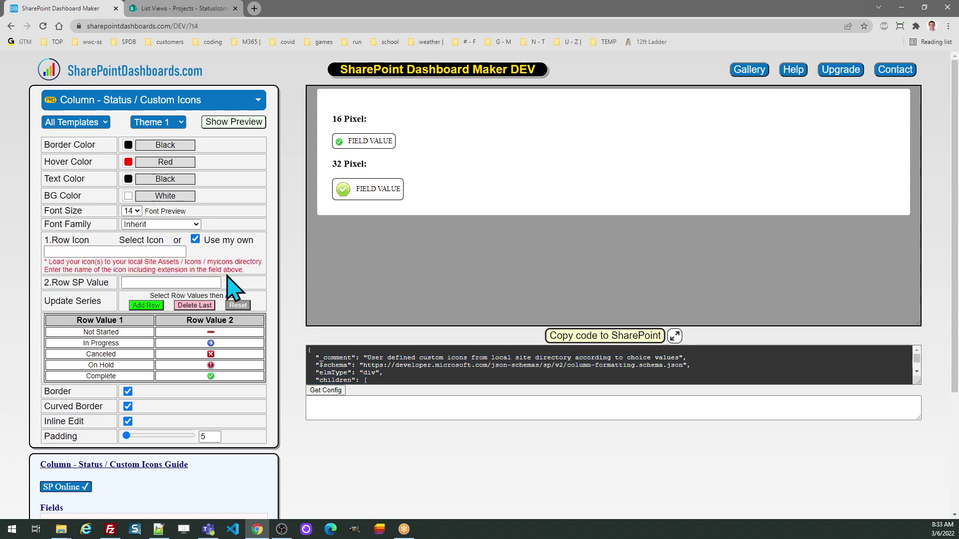
pyautogui.click(196, 239)
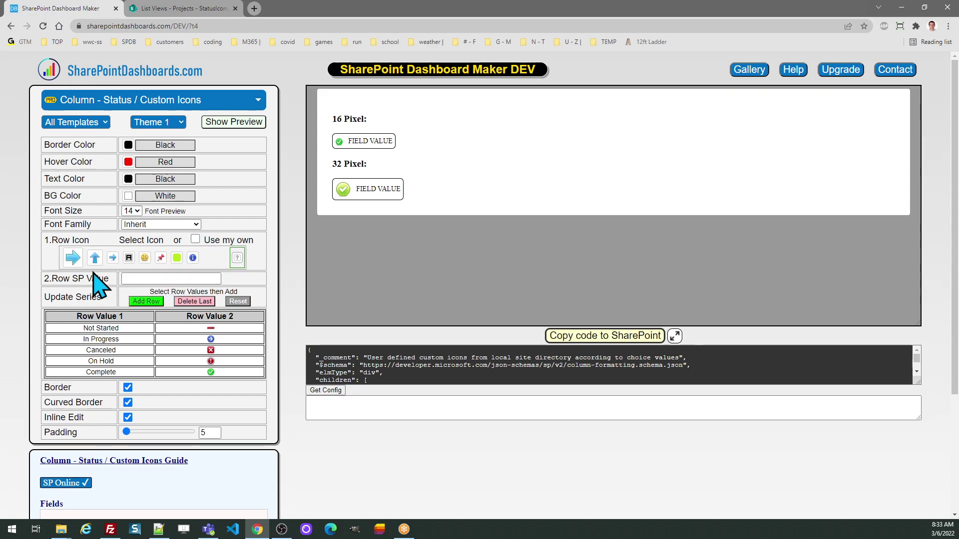
pyautogui.click(73, 258)
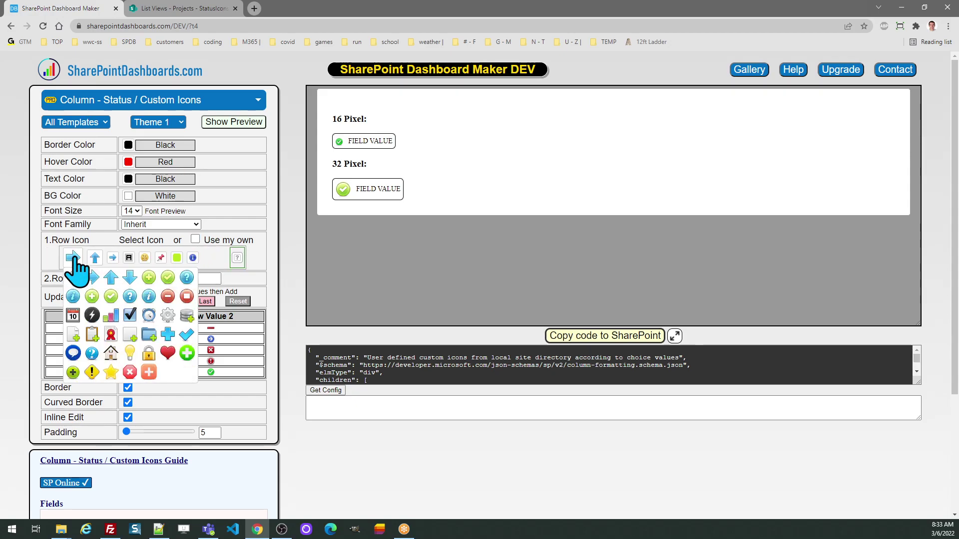
pyautogui.click(73, 256)
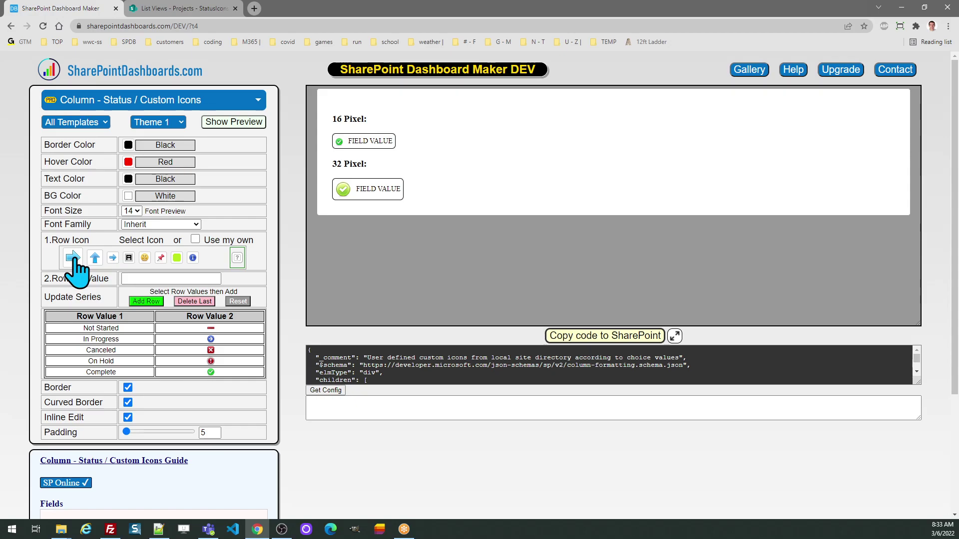